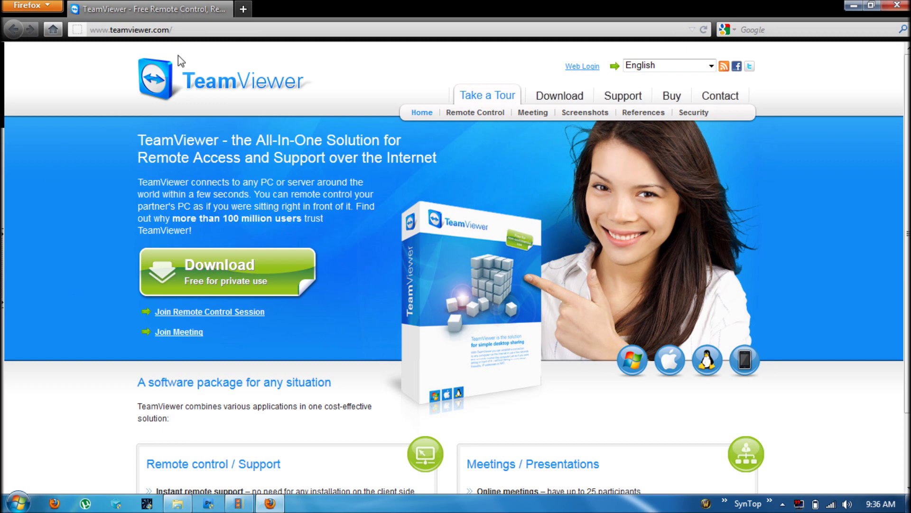
# Start the free private-use TeamViewer installer download from teamviewer.com in Firefox.
pyautogui.click(176, 29)
pyautogui.hotkey('ctrl', 'a')
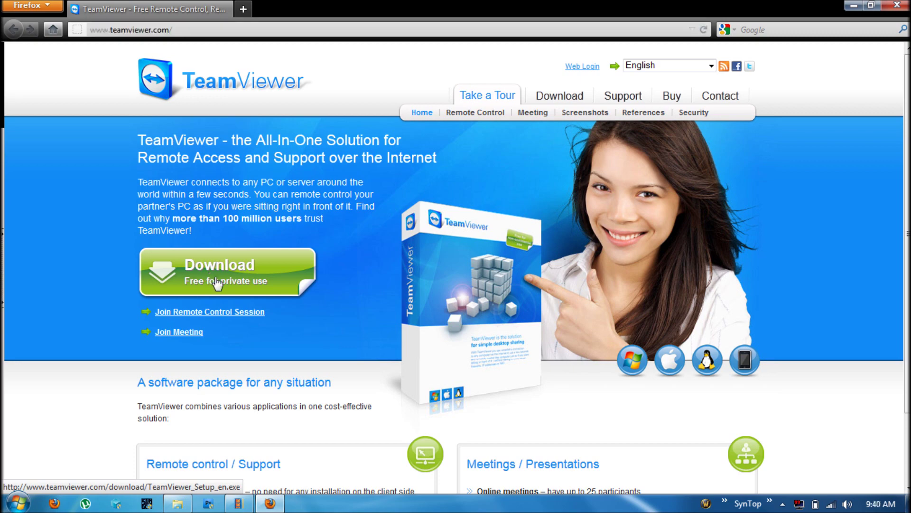
pyautogui.click(216, 282)
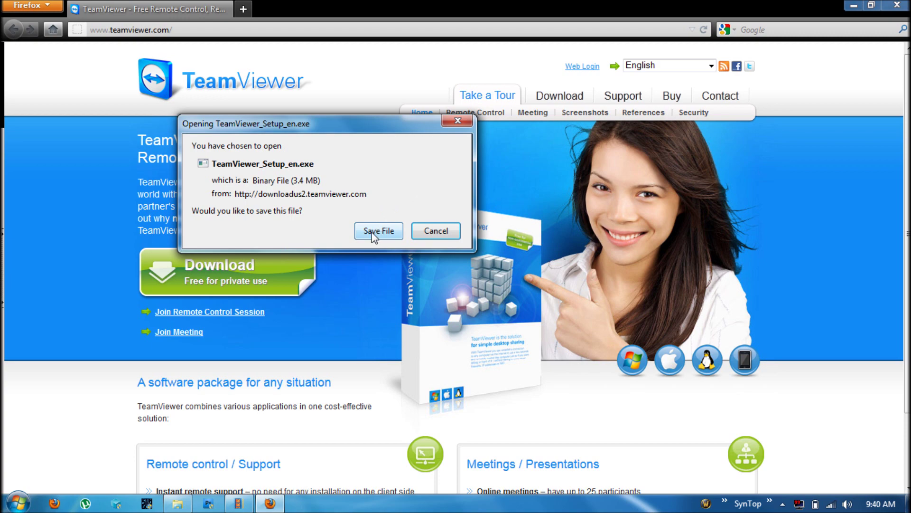
# Save TeamViewer_Setup_en.exe, then open it from Firefox's Downloads list.
pyautogui.click(374, 231)
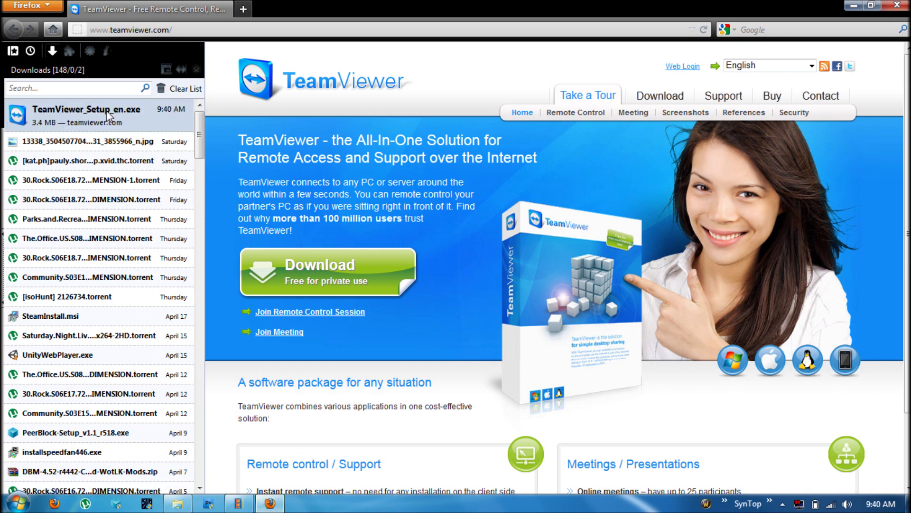
pyautogui.rightClick(108, 115)
pyautogui.click(145, 122)
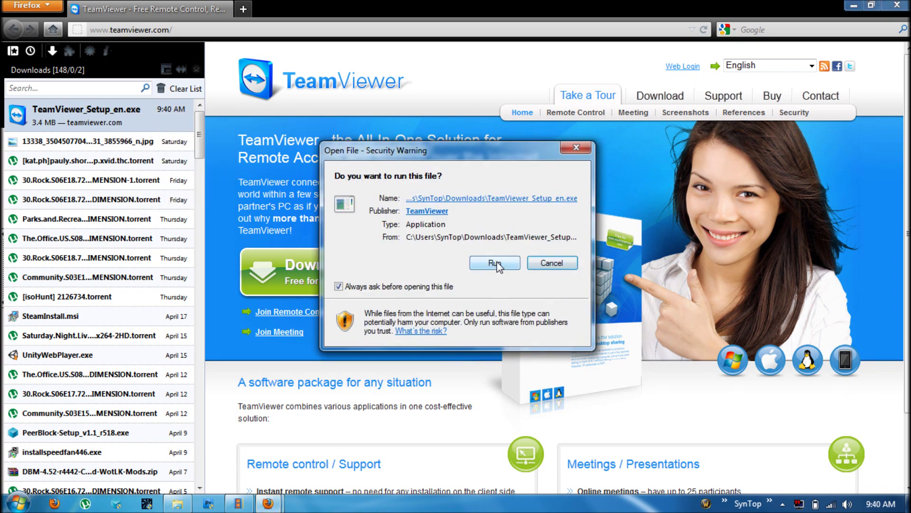
# Run the setup and choose Install for personal / non-commercial use.
pyautogui.click(495, 263)
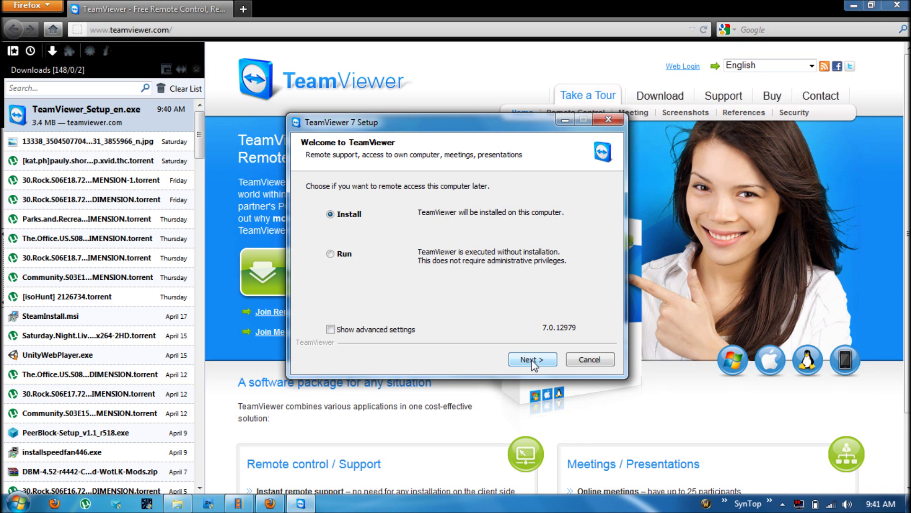
pyautogui.click(532, 361)
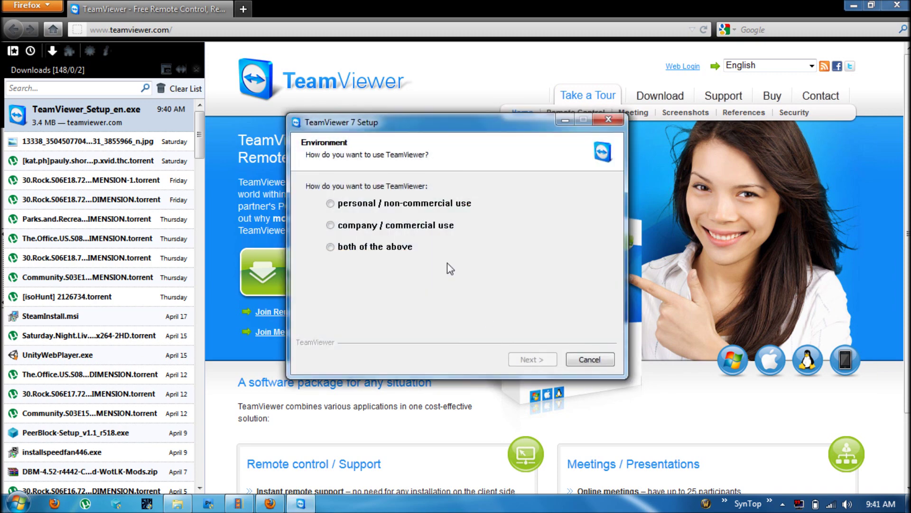
pyautogui.click(400, 206)
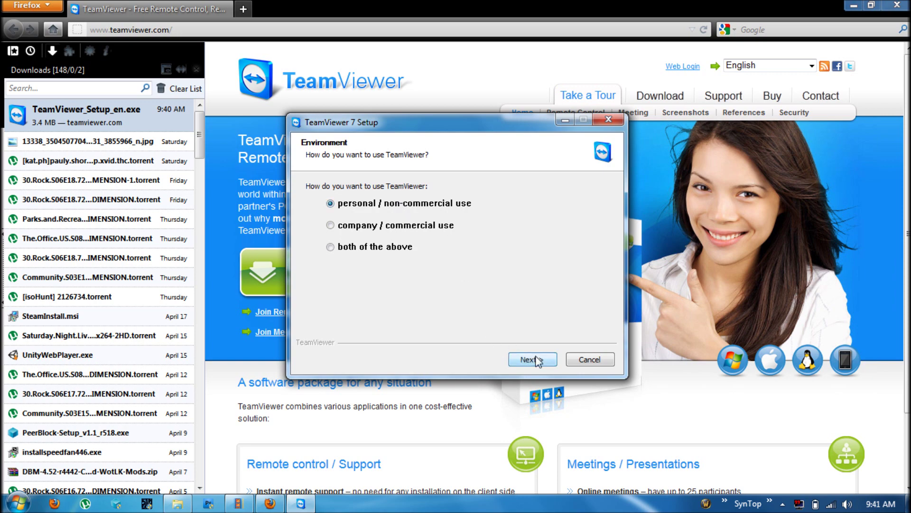
pyautogui.click(527, 360)
# Accept both licence terms and install without unattended access.
pyautogui.click(403, 316)
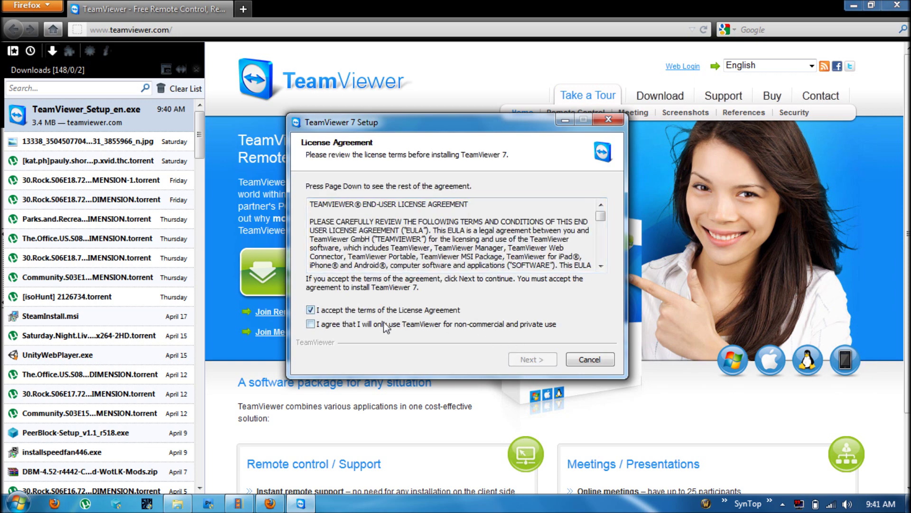
pyautogui.click(386, 325)
pyautogui.click(531, 360)
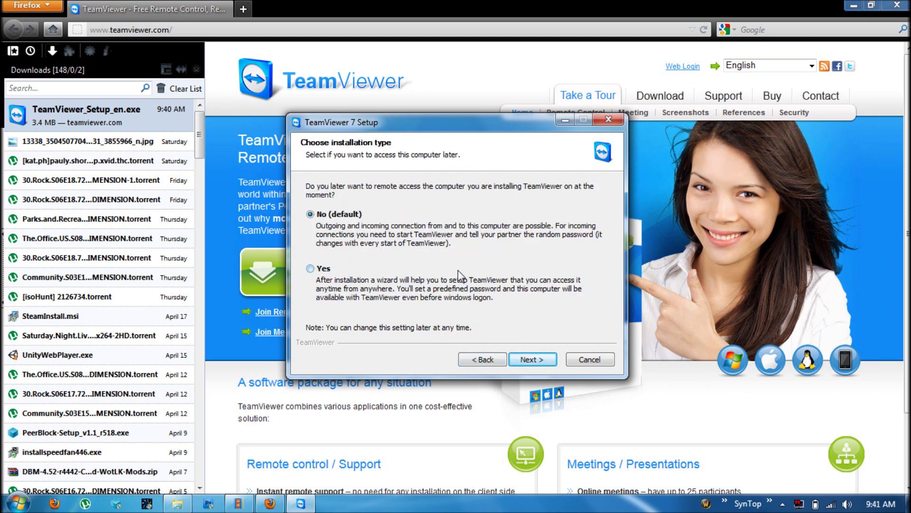
pyautogui.click(532, 360)
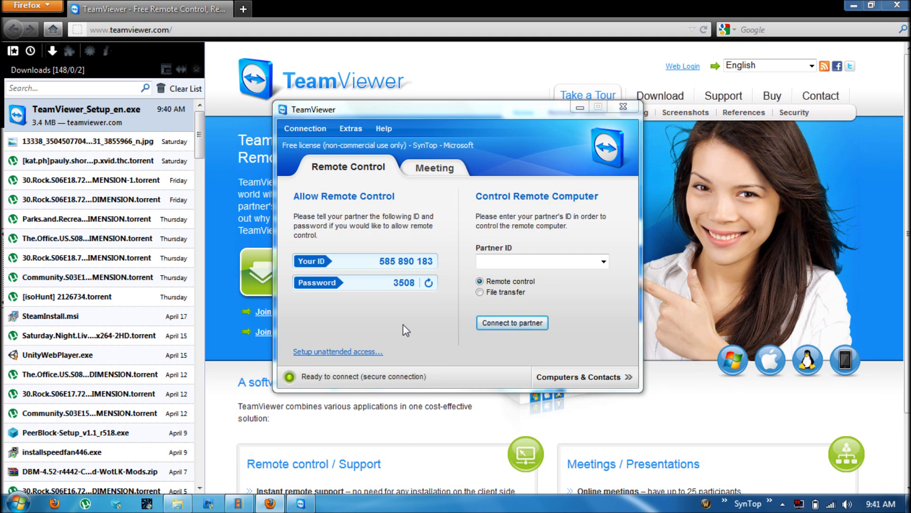
# Highlight this computer's Your ID and Password values in the Allow Remote Control panel.
pyautogui.moveTo(380, 261); pyautogui.dragTo(434, 261)
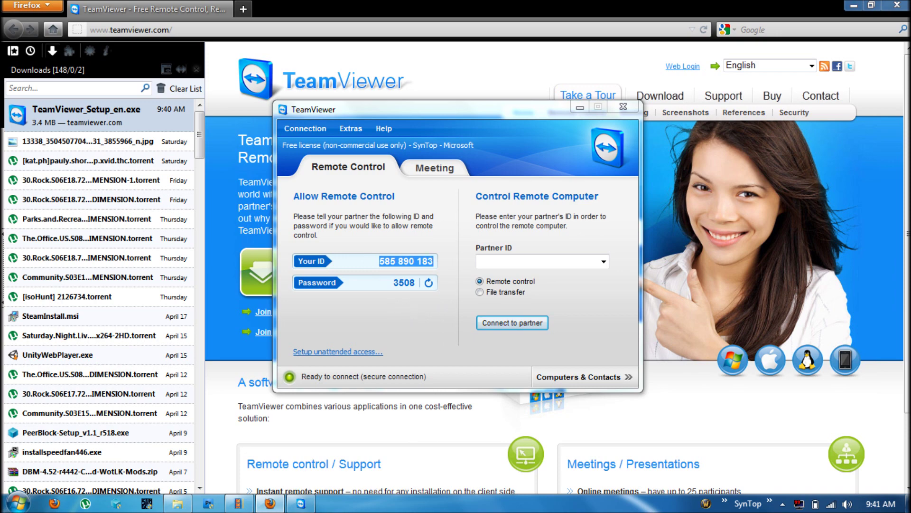
pyautogui.doubleClick(404, 282)
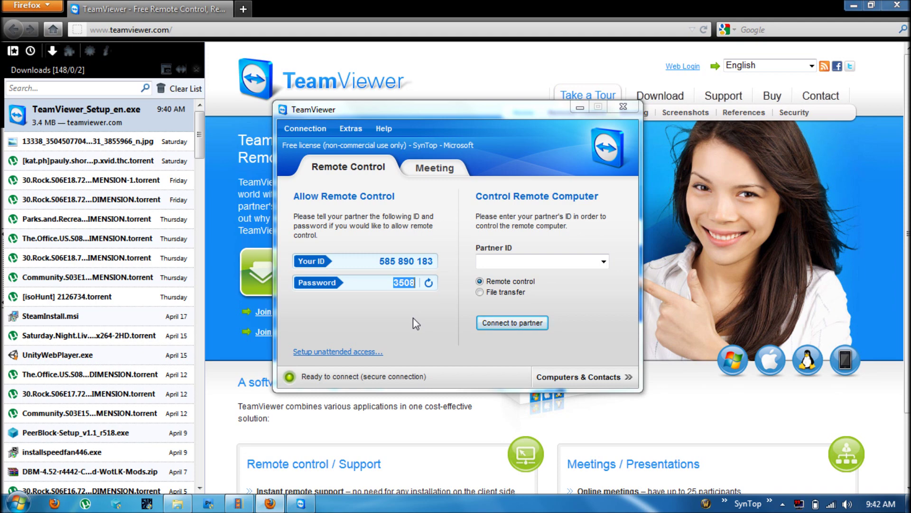
pyautogui.click(393, 307)
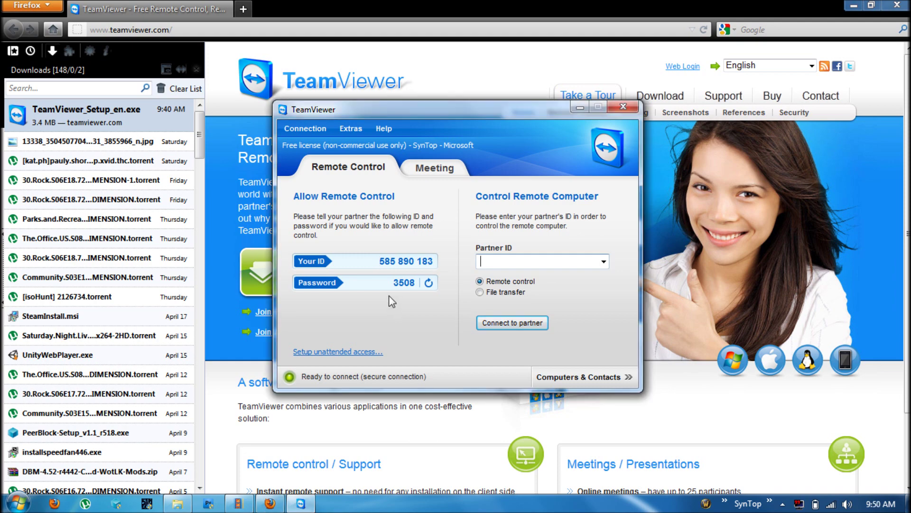
pyautogui.doubleClick(404, 282)
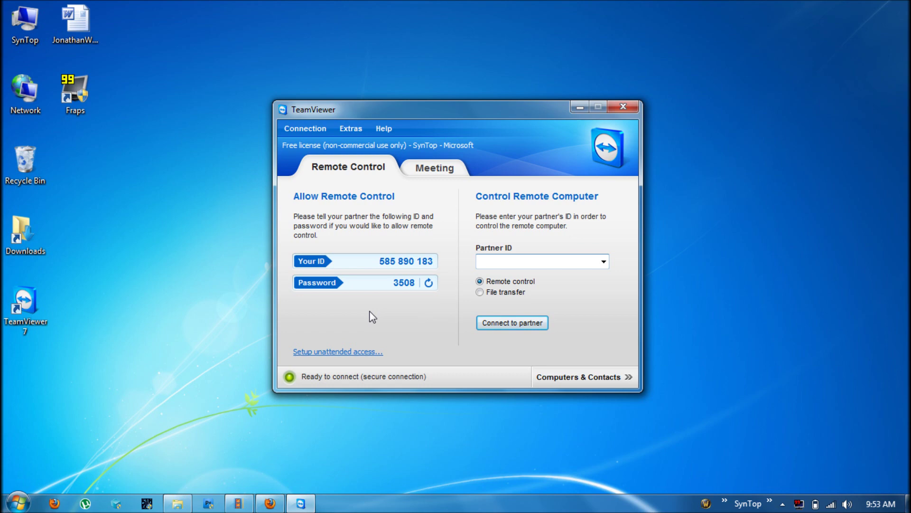
# Paste the Partner ID, connect, and log on with the partner's password.
pyautogui.write('381940304')
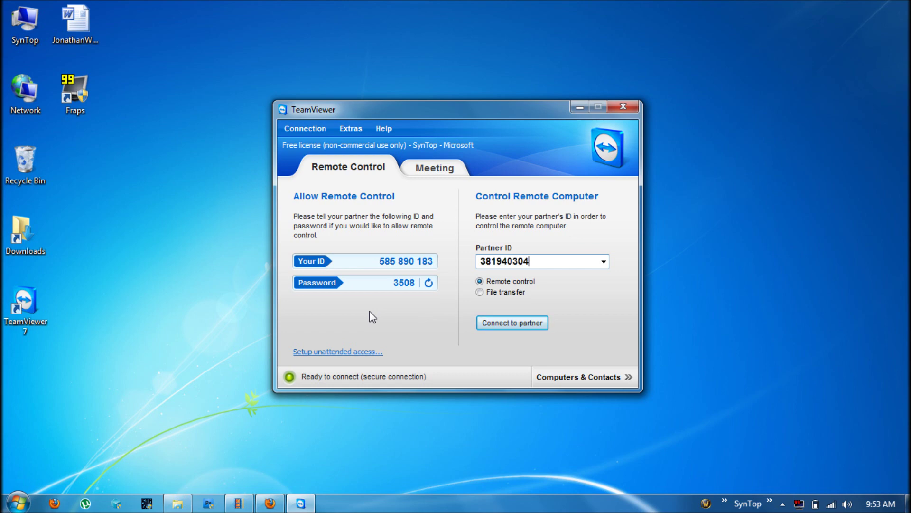
pyautogui.click(489, 323)
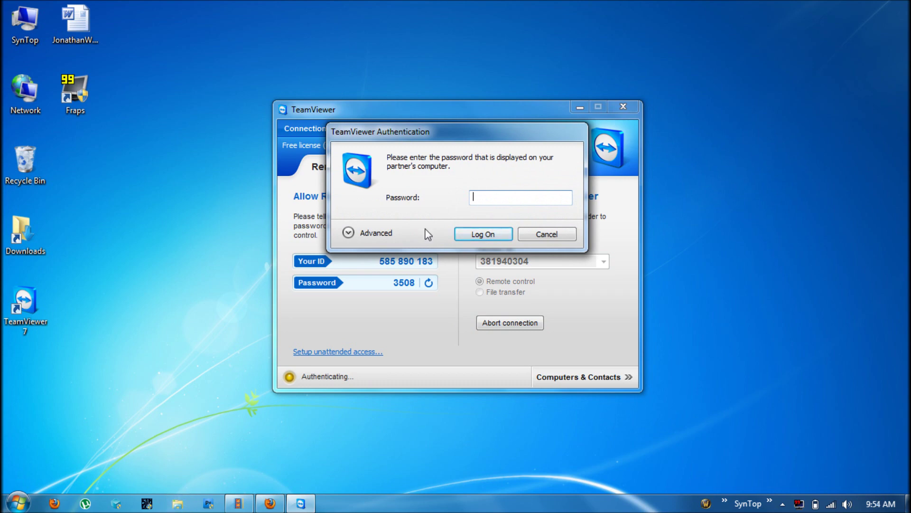
pyautogui.write('••••••')
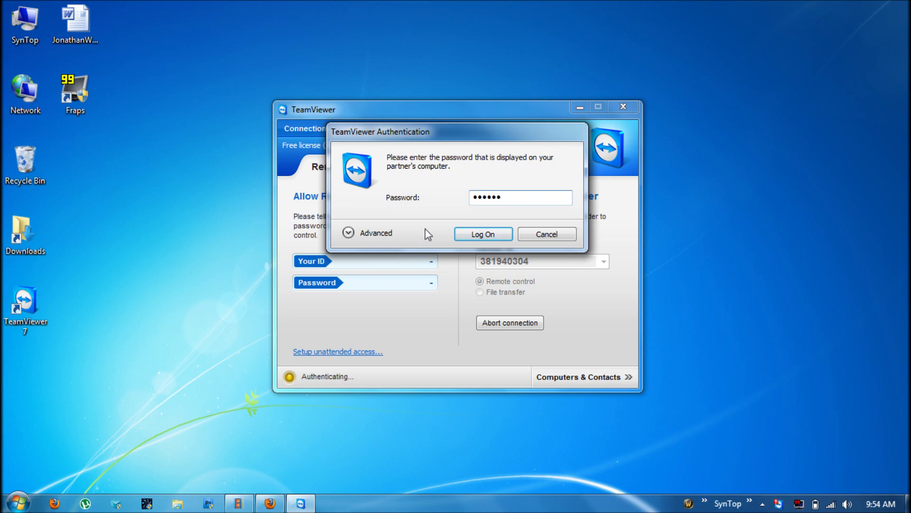
pyautogui.press('Return')
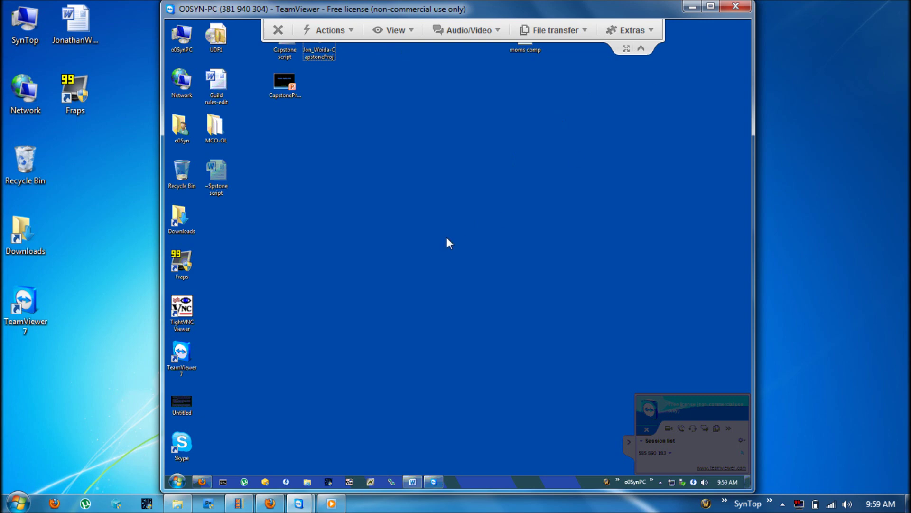
pyautogui.click(199, 482)
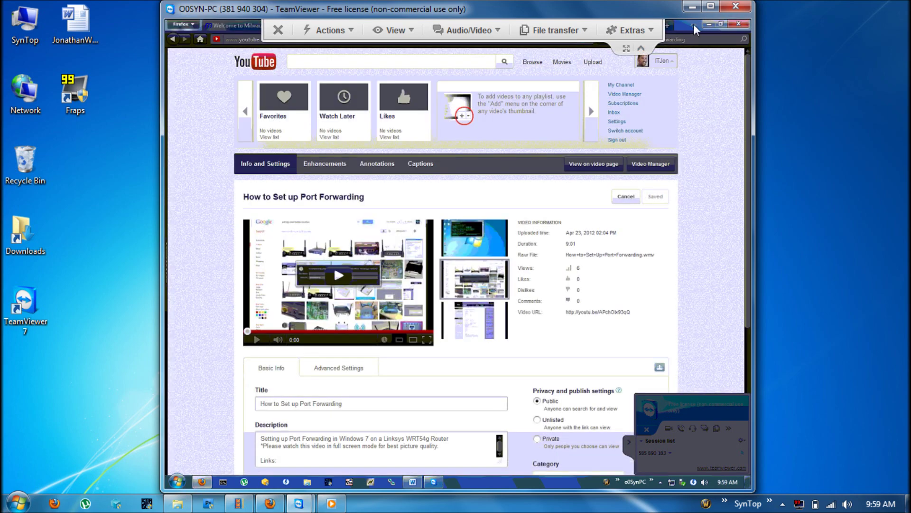
pyautogui.click(707, 23)
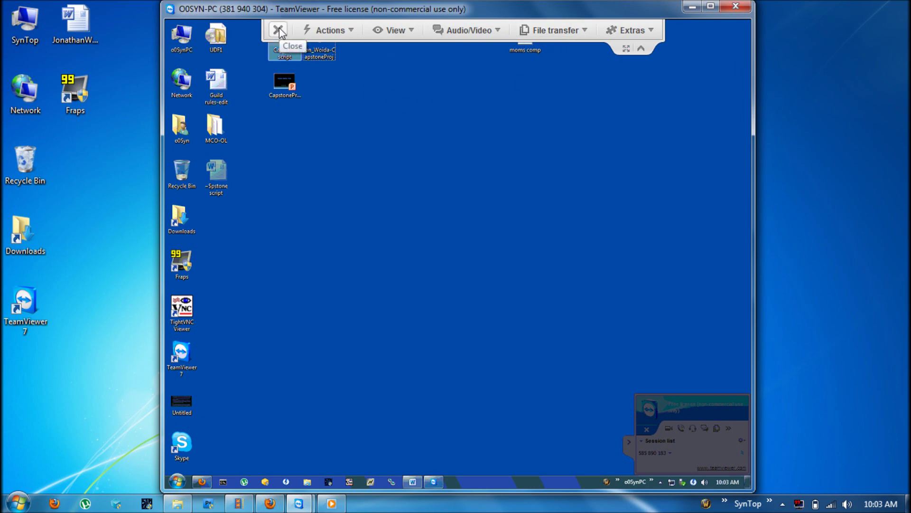
pyautogui.click(352, 32)
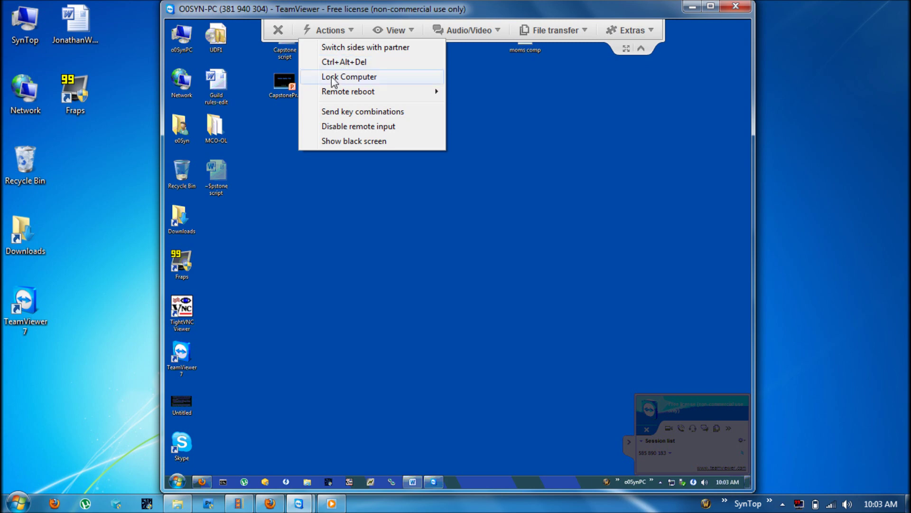
# Look over the session Actions menu, then open the View menu's options.
pyautogui.moveTo(326, 96)
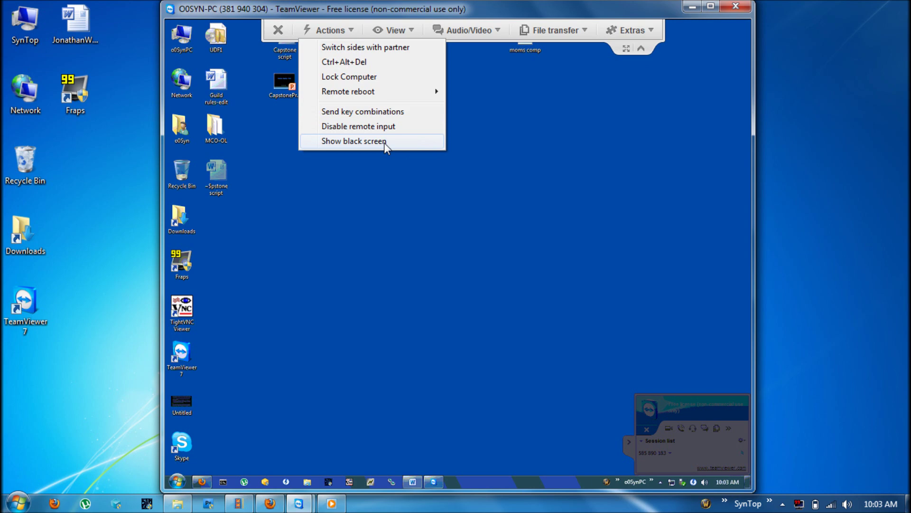
pyautogui.click(387, 31)
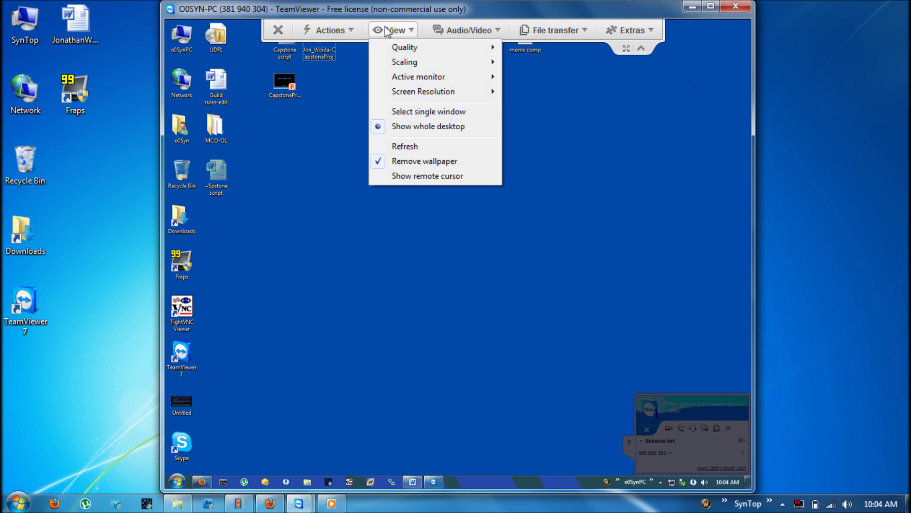
# Review View's Quality, Scaling, Active monitor and Screen Resolution submenus, then enable Show remote cursor.
pyautogui.moveTo(398, 50)
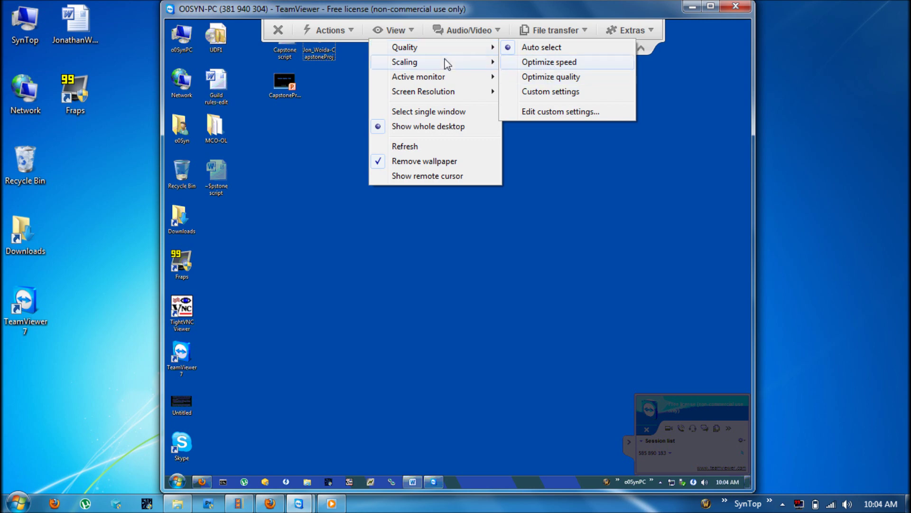
pyautogui.moveTo(445, 64)
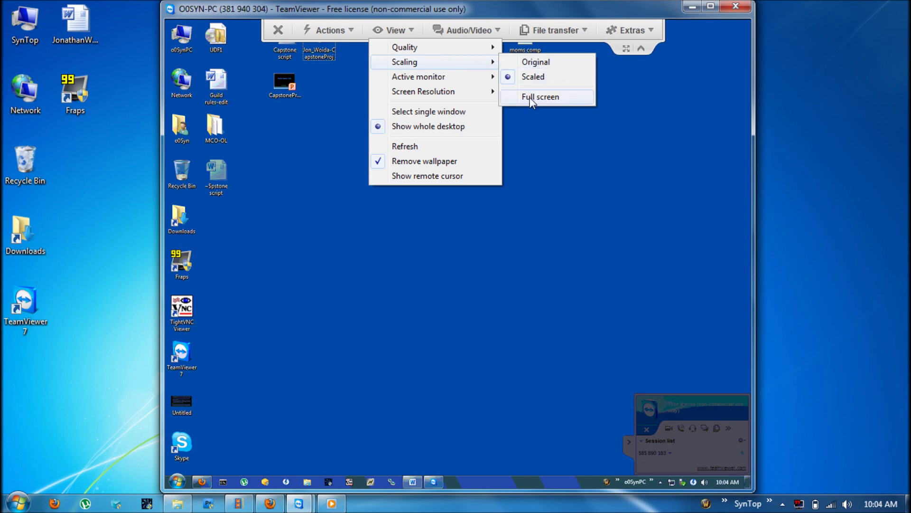
pyautogui.moveTo(439, 77)
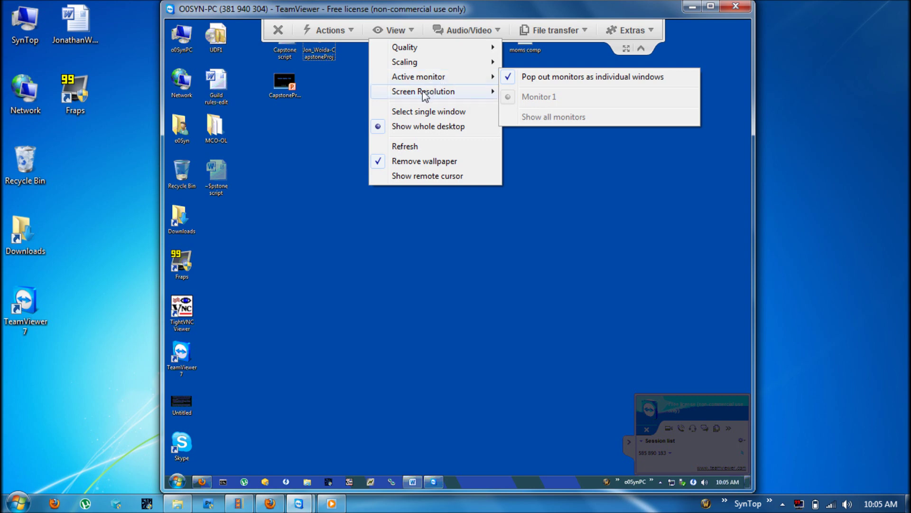
pyautogui.moveTo(422, 93)
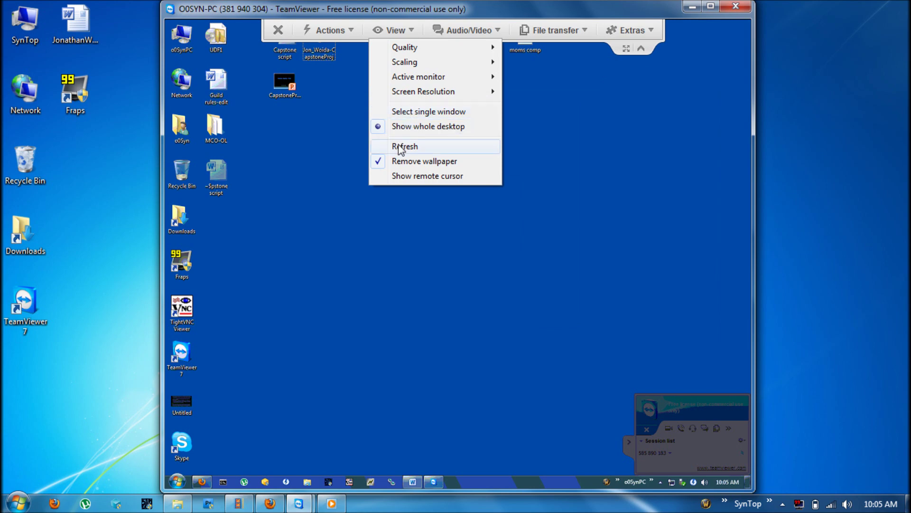
pyautogui.click(392, 176)
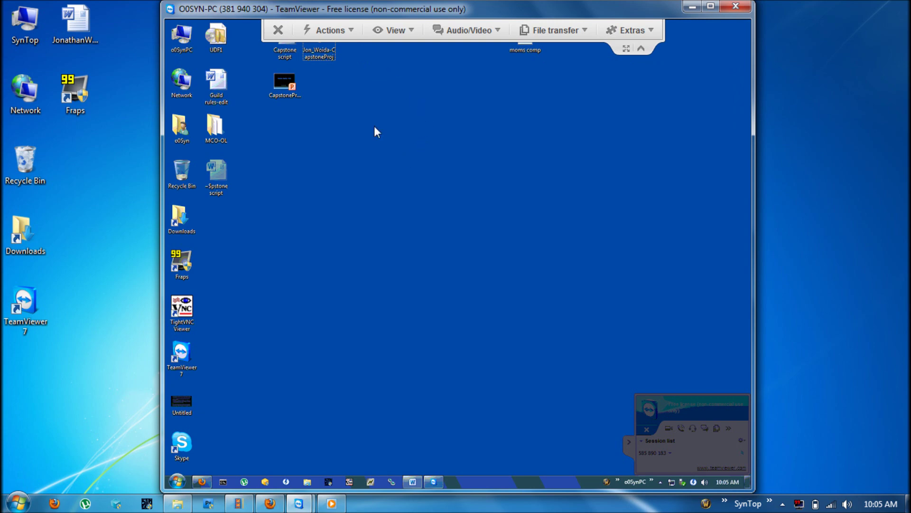
# Show the Audio/Video menu, then choose File transfer from the File transfer dropdown.
pyautogui.click(499, 31)
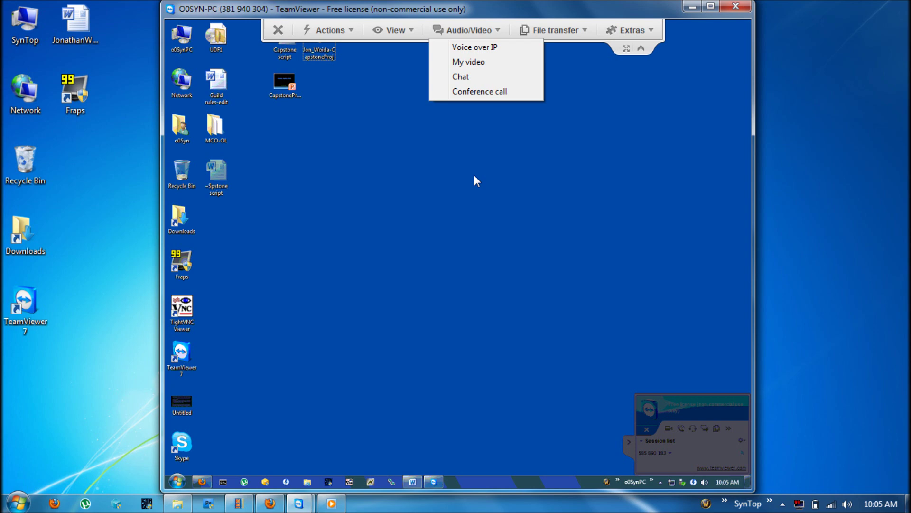
pyautogui.click(562, 31)
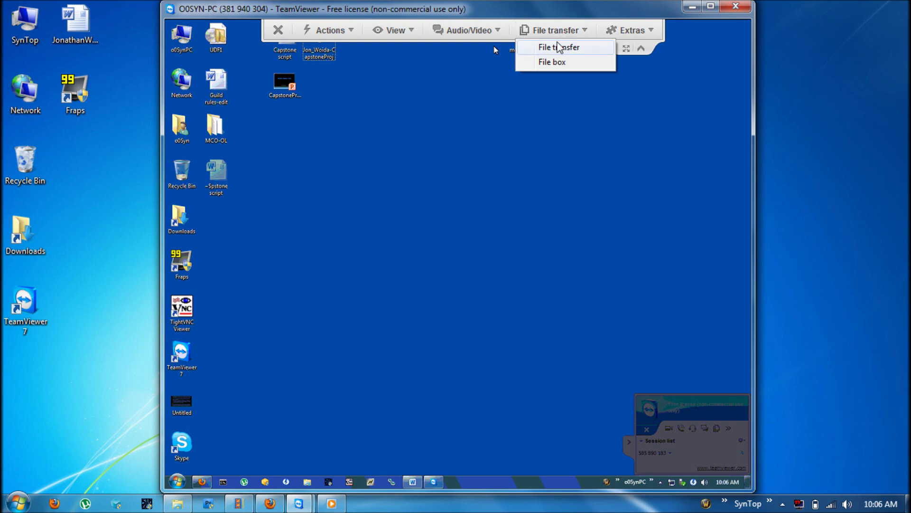
pyautogui.click(558, 49)
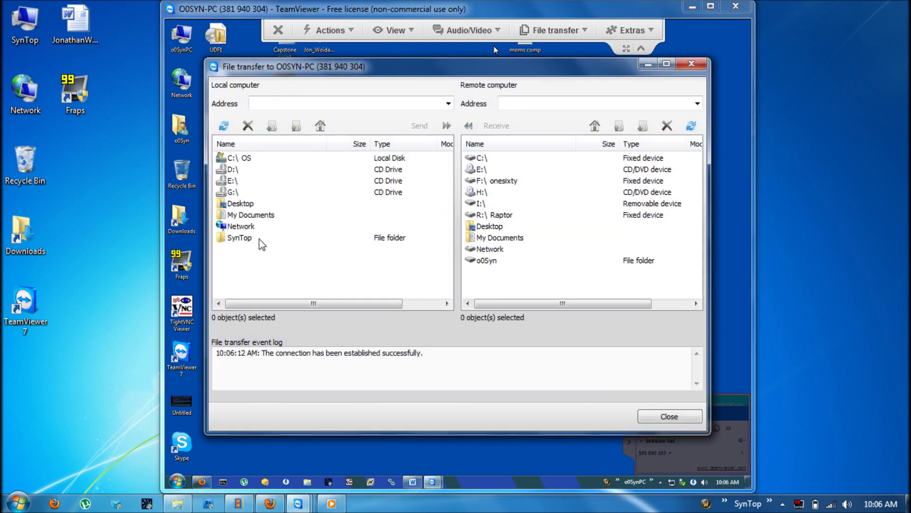
# Copy 01-11-07_2303.jpg from local C:\IMGS to remote C:\IMGS, then close the transfer windows.
pyautogui.doubleClick(237, 158)
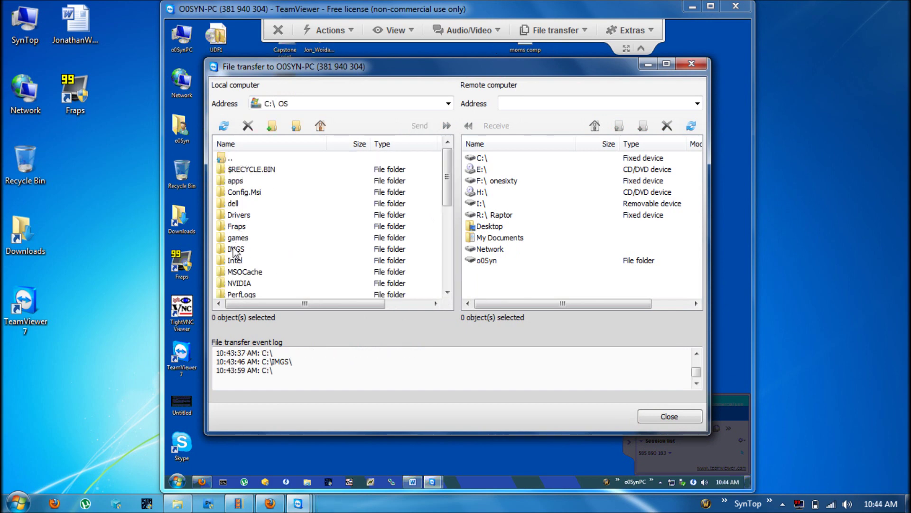
pyautogui.doubleClick(234, 250)
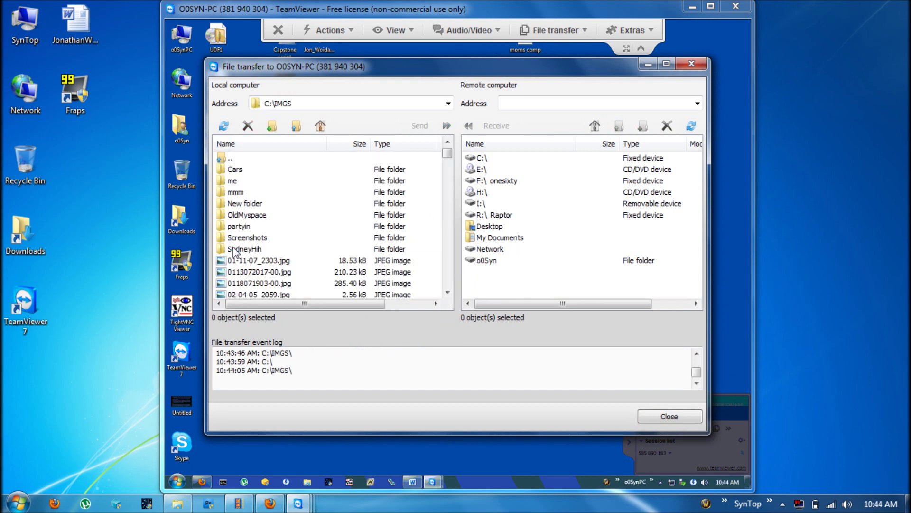
pyautogui.click(236, 260)
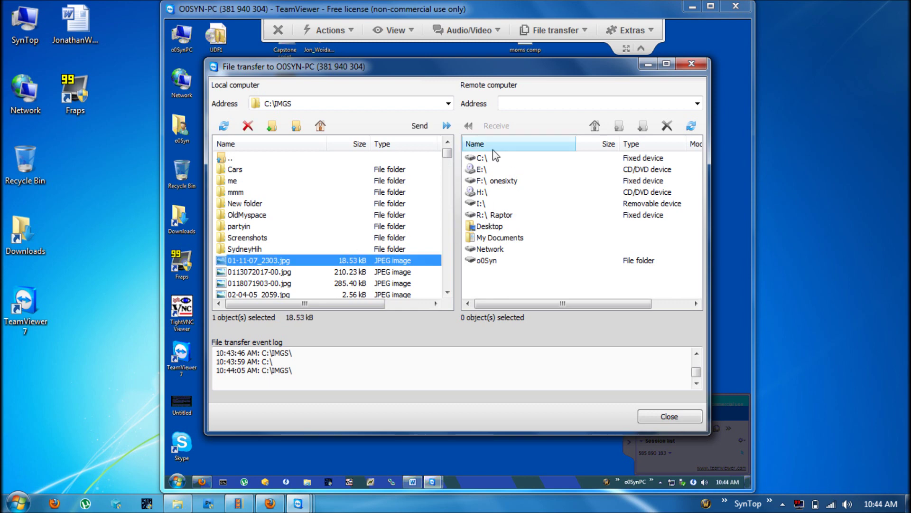
pyautogui.click(484, 159)
pyautogui.doubleClick(484, 159)
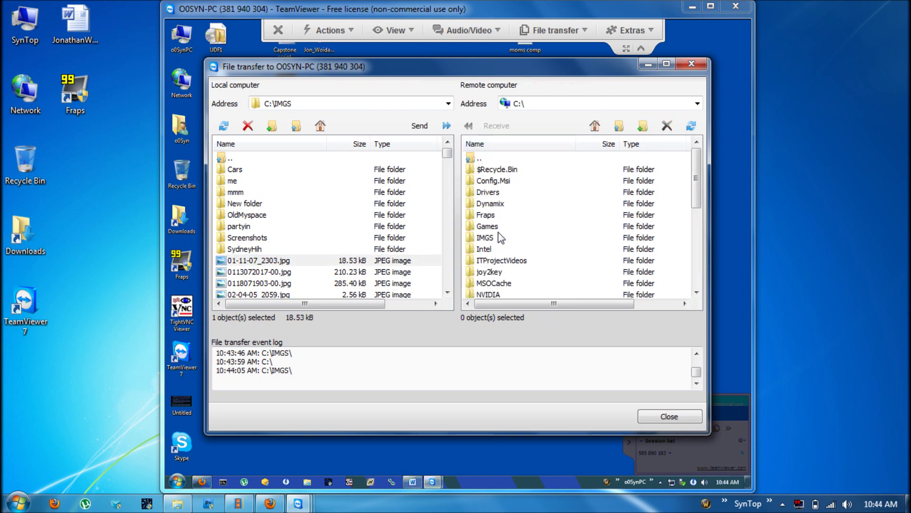
pyautogui.doubleClick(488, 238)
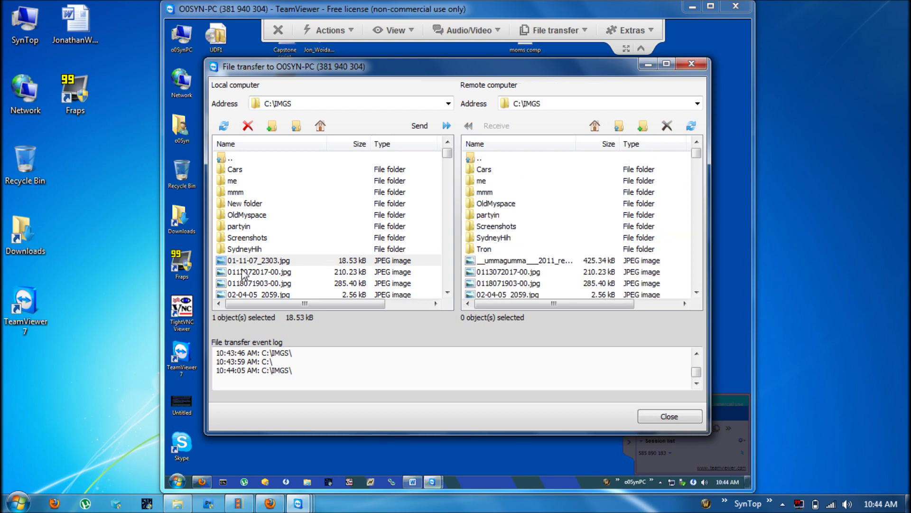
pyautogui.moveTo(245, 261); pyautogui.dragTo(482, 257)
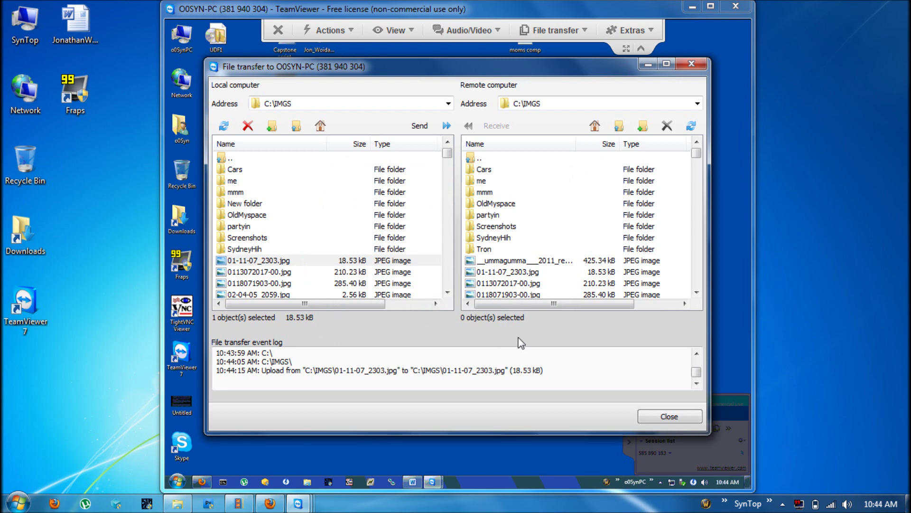
pyautogui.click(655, 415)
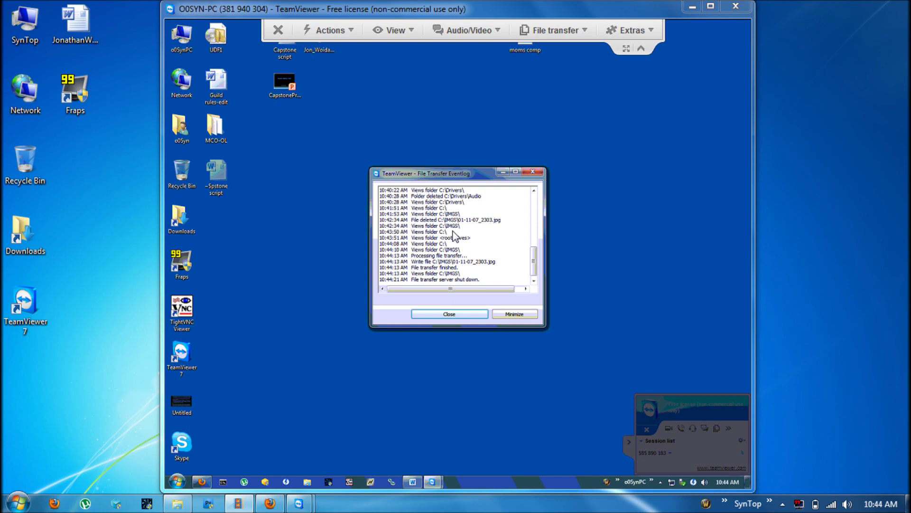
pyautogui.click(431, 314)
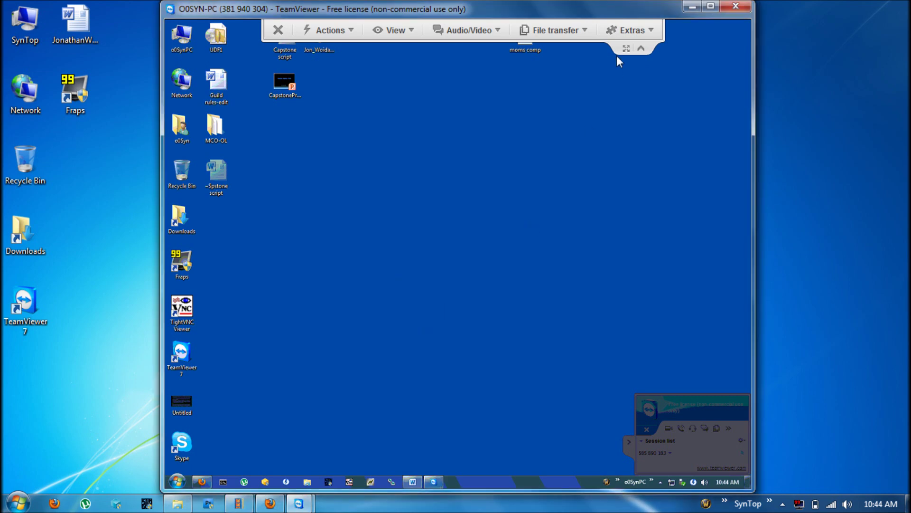
# Share the TeamViewer 7 shortcut through the File box, then show the Extras menu.
pyautogui.click(576, 33)
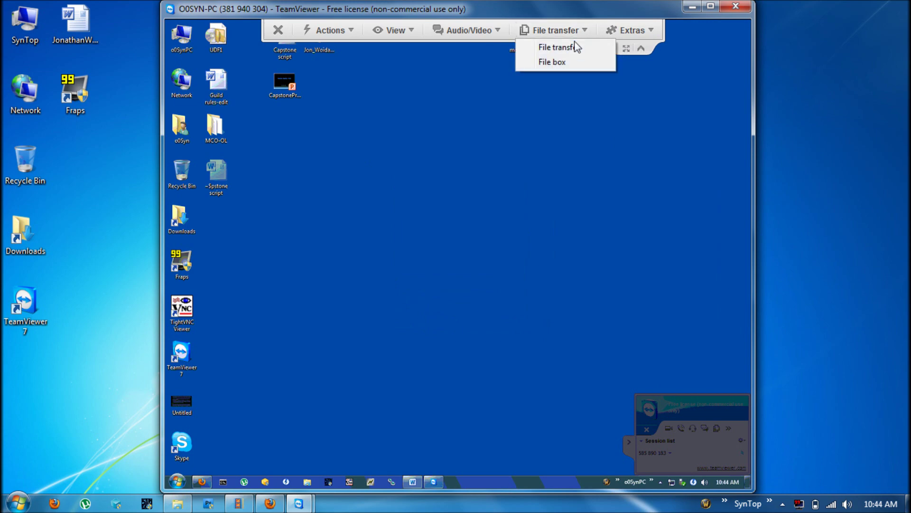
pyautogui.click(562, 63)
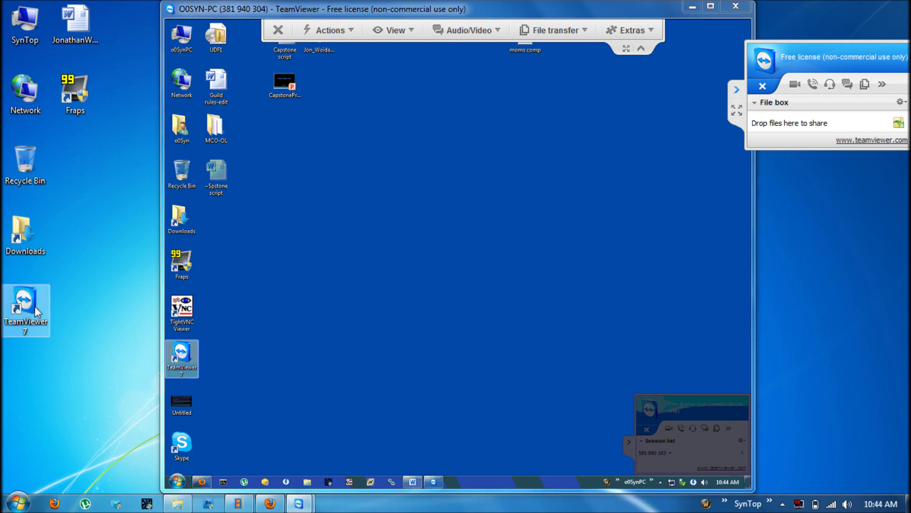
pyautogui.moveTo(182, 259); pyautogui.dragTo(818, 129)
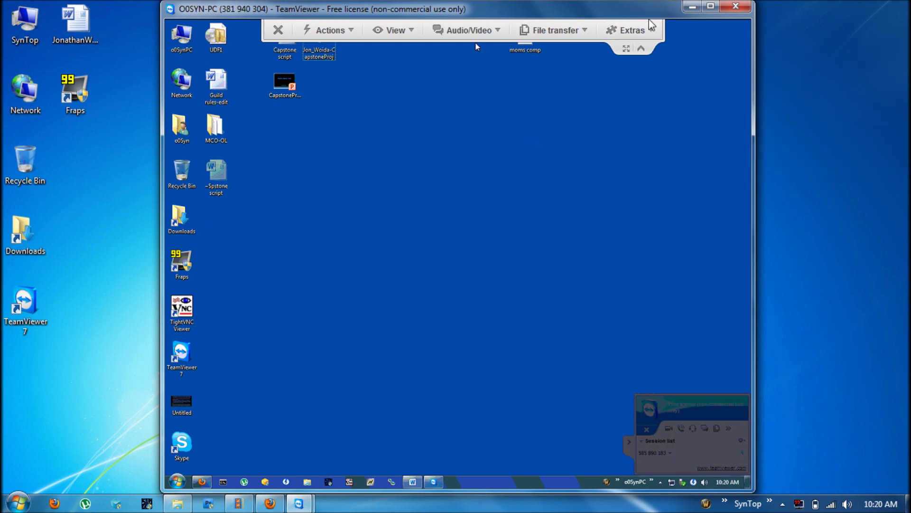
pyautogui.click(647, 31)
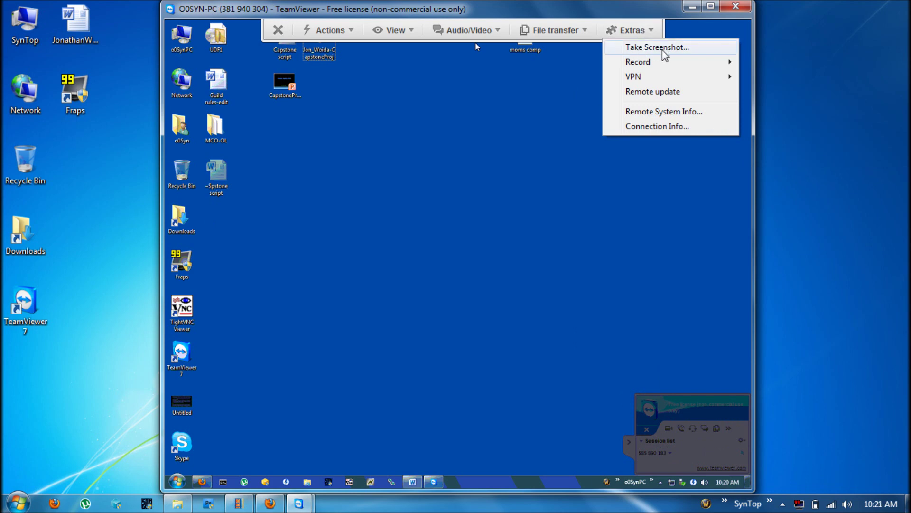
pyautogui.moveTo(663, 64)
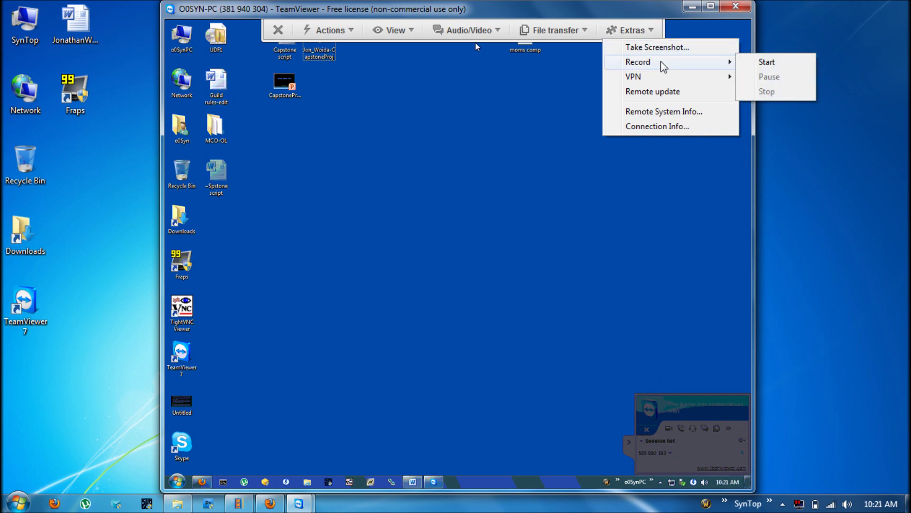
pyautogui.moveTo(657, 81)
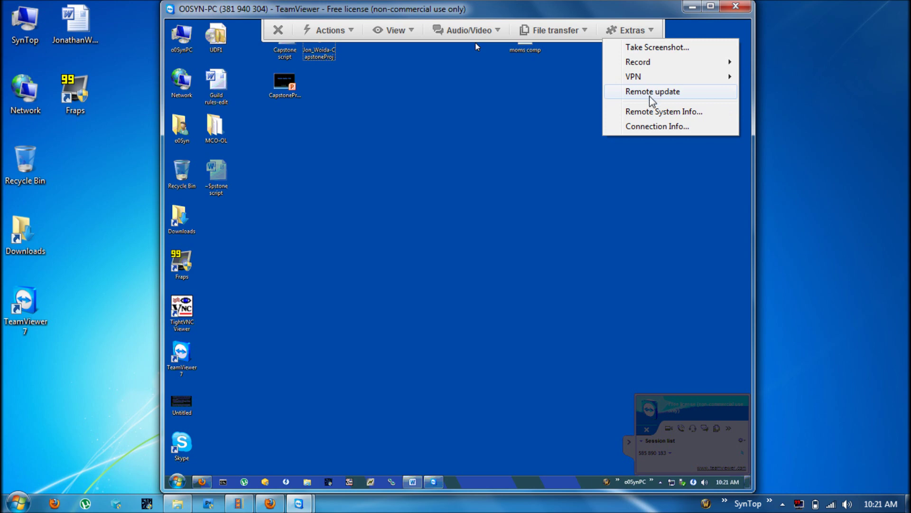
pyautogui.click(647, 112)
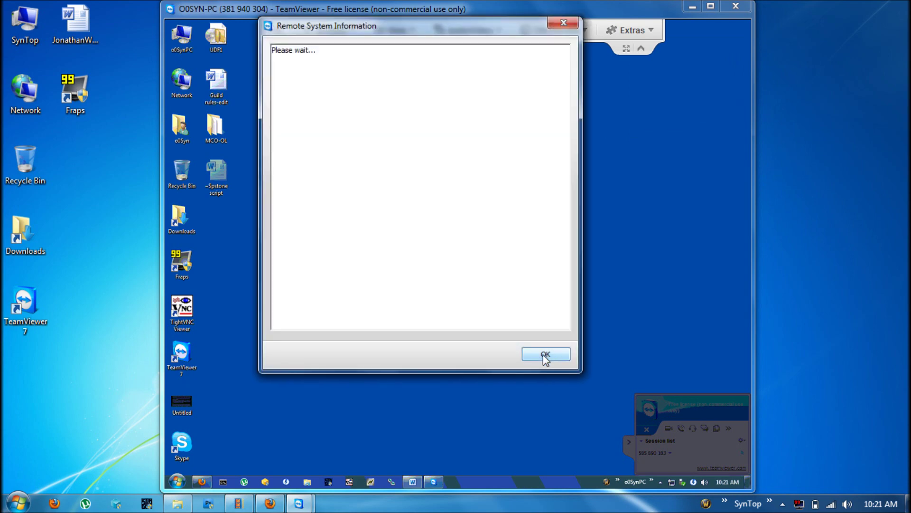
pyautogui.moveTo(448, 72); pyautogui.dragTo(450, 77)
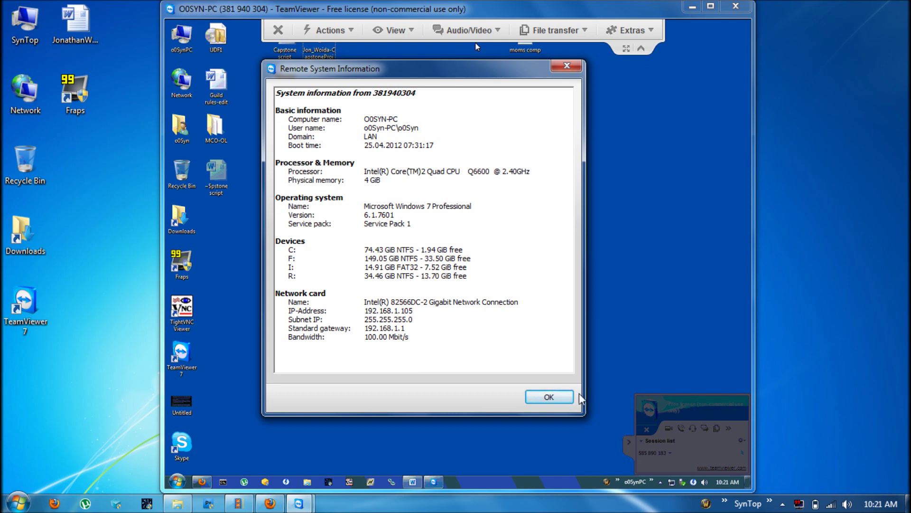
pyautogui.click(555, 398)
pyautogui.click(631, 30)
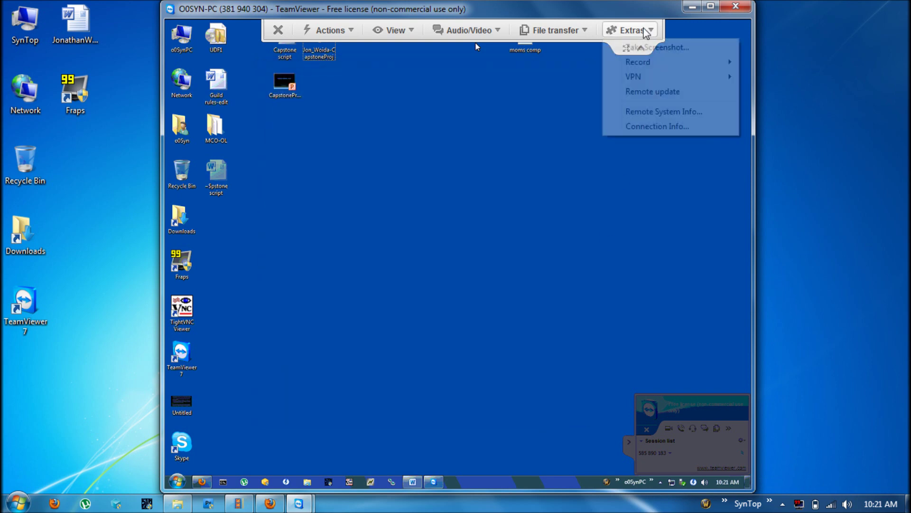
pyautogui.click(639, 127)
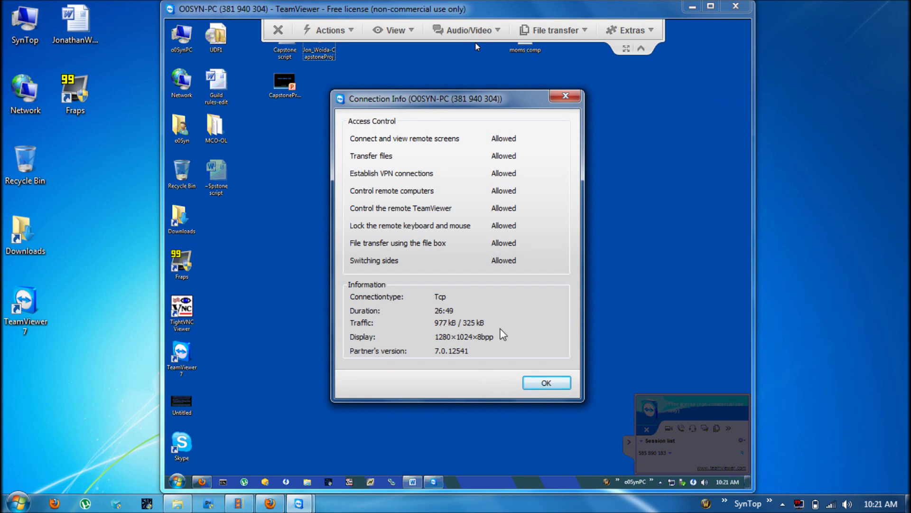
pyautogui.click(542, 382)
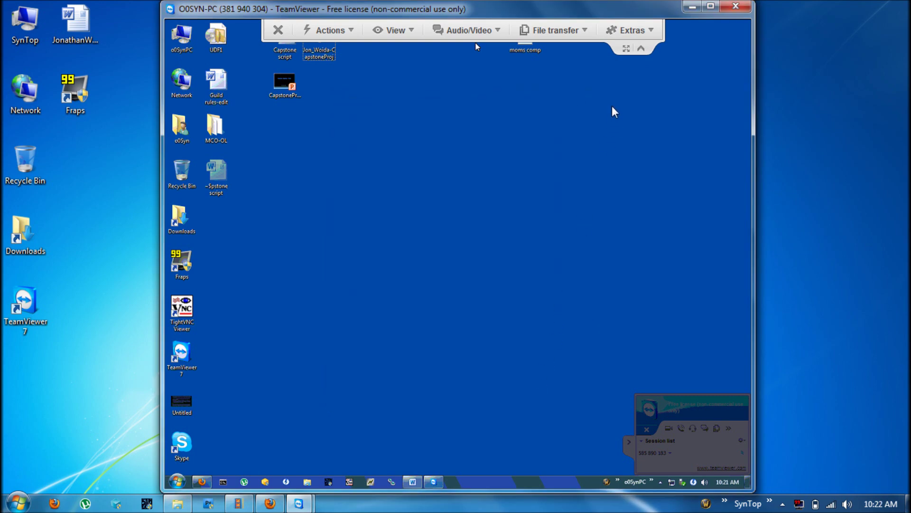
# Put the remote session in full screen, minimize and restore it, collapse the toolbar, then return to a window.
pyautogui.click(627, 48)
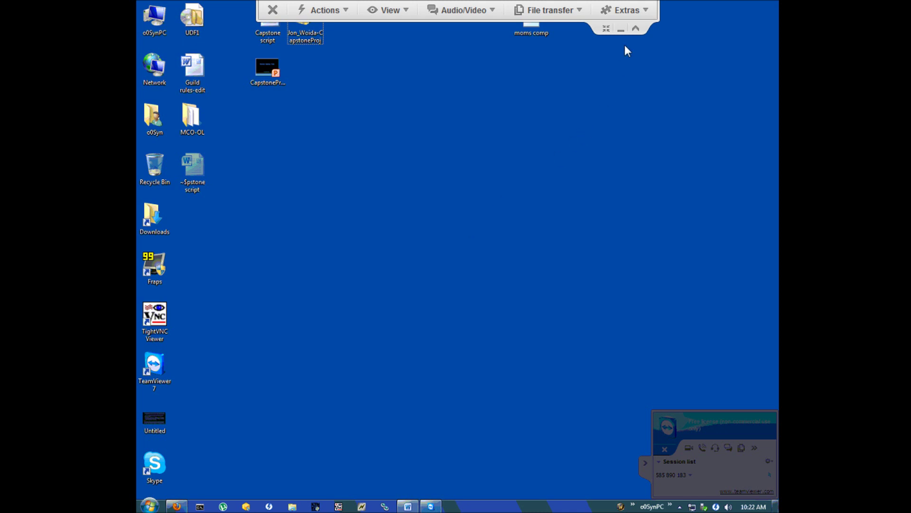
pyautogui.click(621, 30)
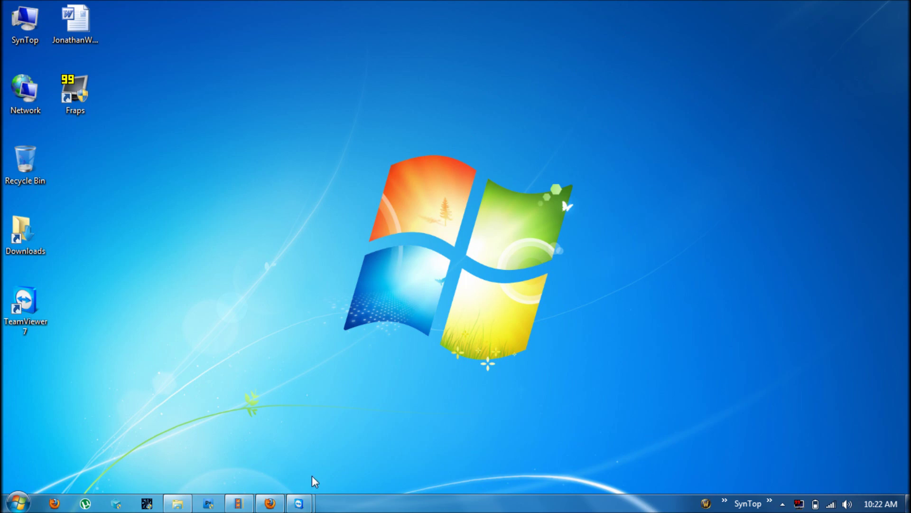
pyautogui.moveTo(300, 504)
pyautogui.click(394, 434)
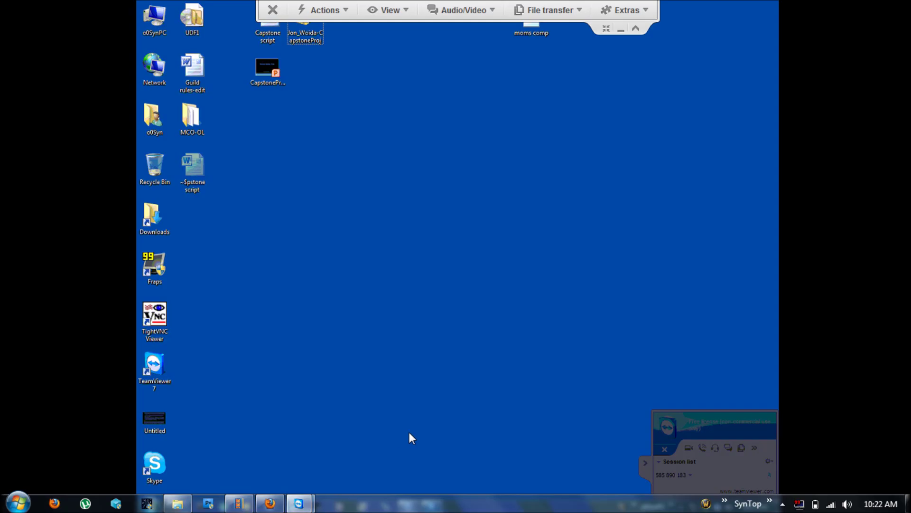
pyautogui.click(636, 27)
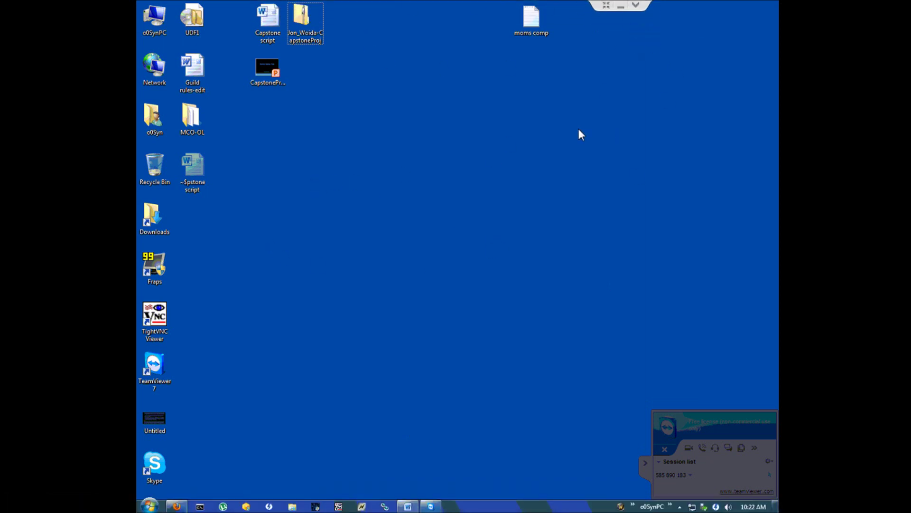
pyautogui.click(608, 5)
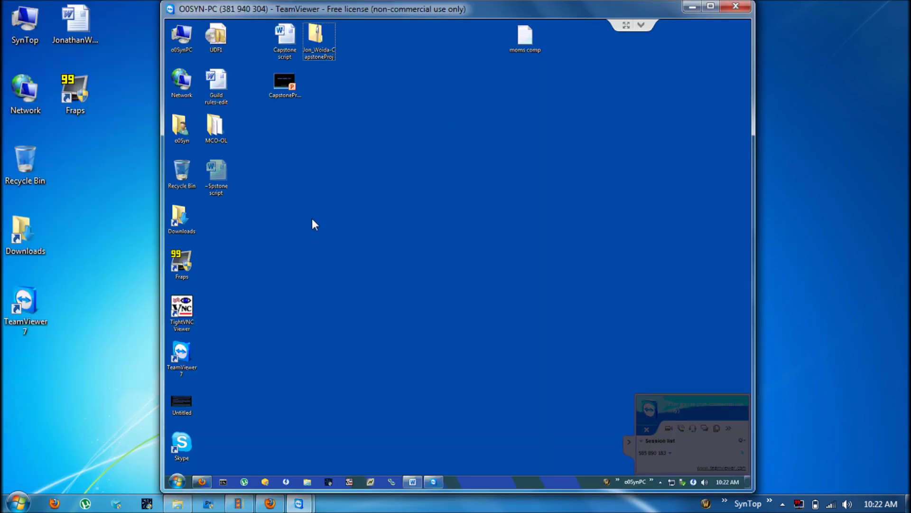